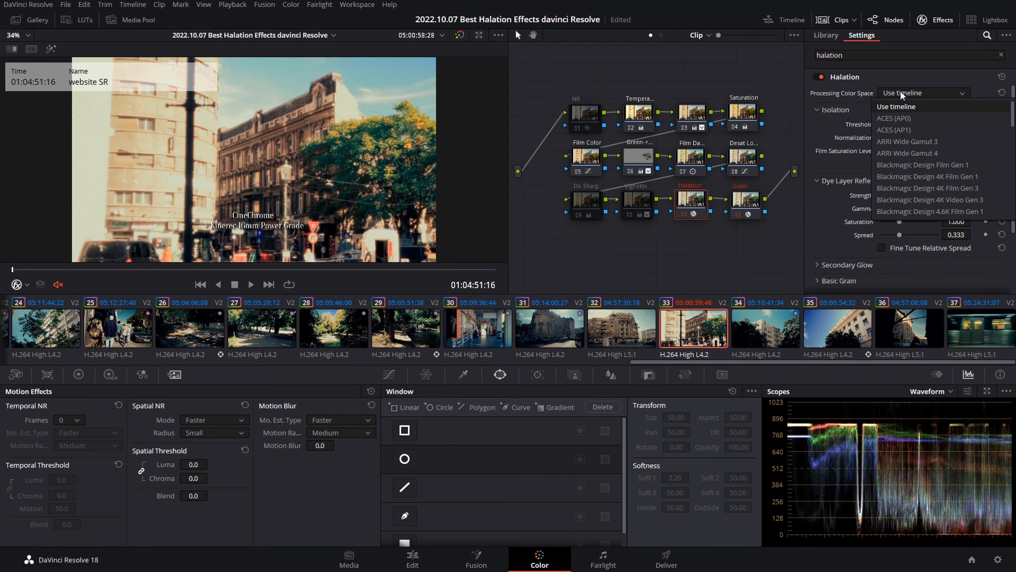
- Set the Halation processing color space to Rec.2020 and its Secondary Glow to strength 0.523, gamma 2.744 and spread 0.019
{"action": "scroll", "coordinate": [926, 136], "scroll_direction": "down", "scroll_amount": 2}
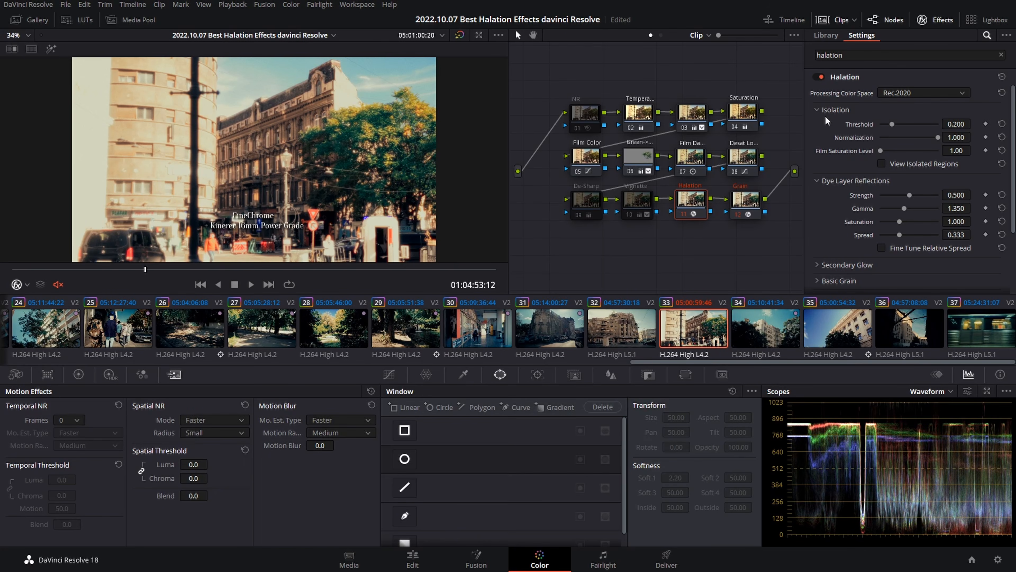
{"action": "left_click", "coordinate": [816, 110]}
{"action": "left_click", "coordinate": [817, 125]}
{"action": "left_click", "coordinate": [819, 140]}
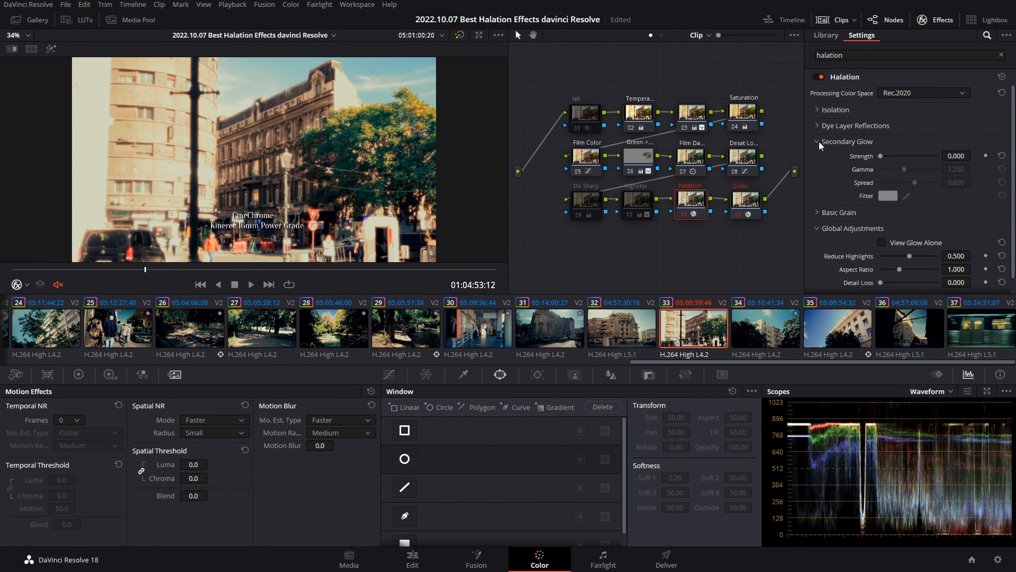
{"action": "left_click_drag", "start_coordinate": [881, 156], "coordinate": [933, 170]}
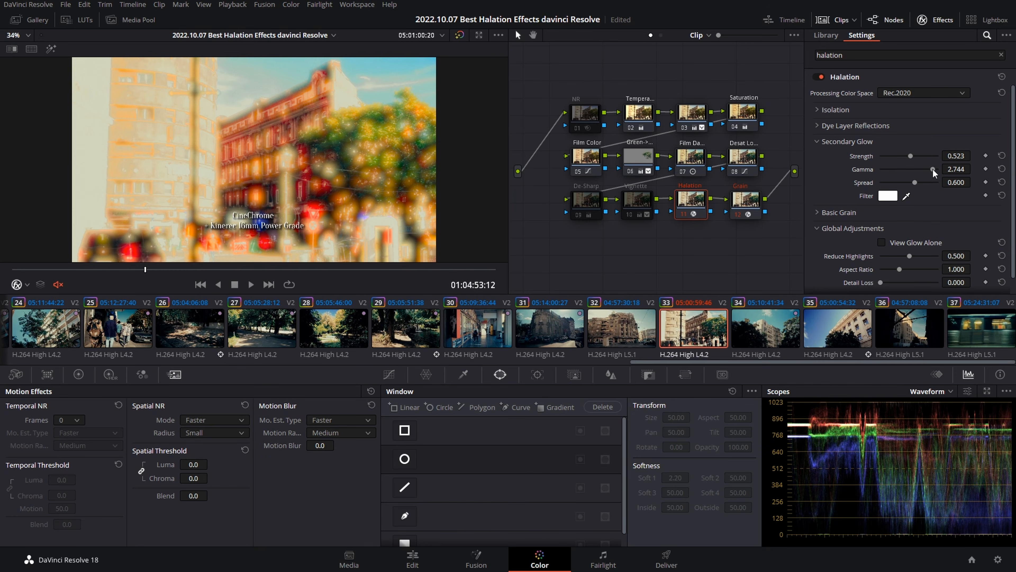
{"action": "left_click_drag", "start_coordinate": [915, 182], "coordinate": [882, 186]}
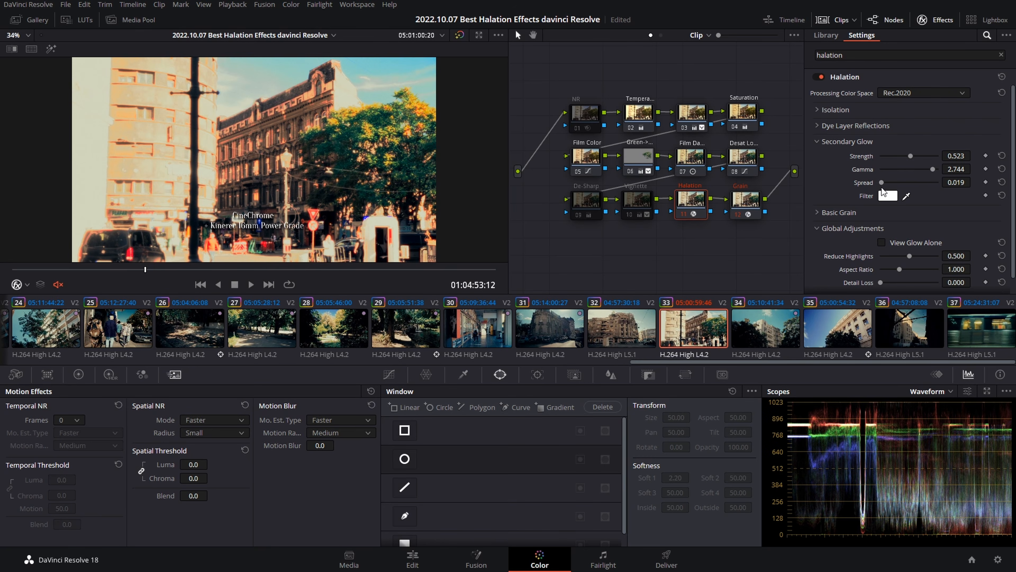
- Change the Secondary Glow filter color to a dark brown, #4a2919
{"action": "left_click", "coordinate": [891, 198]}
{"action": "left_click", "coordinate": [596, 230]}
{"action": "mouse_move", "coordinate": [623, 240]}
{"action": "left_mouse_down"}
{"action": "mouse_move", "coordinate": [626, 252]}
{"action": "mouse_move", "coordinate": [596, 227]}
{"action": "mouse_move", "coordinate": [619, 258]}
{"action": "left_mouse_up"}
{"action": "left_click_drag", "start_coordinate": [599, 222], "coordinate": [602, 221]}
{"action": "left_click", "coordinate": [618, 388]}
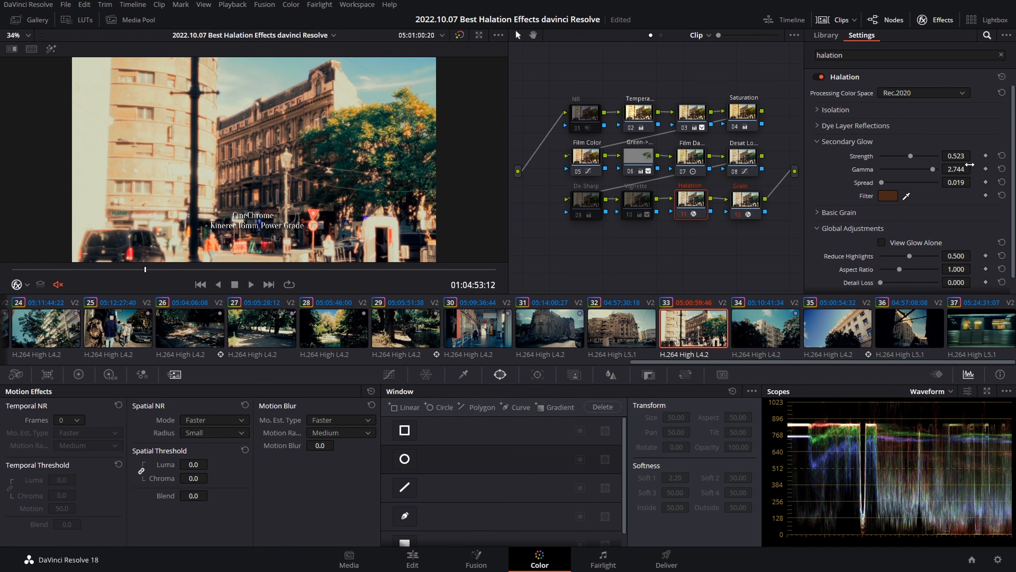
- Set Secondary Glow strength to 0.321, gamma to 2.821 and spread to 0.016, and compare the image with the node bypassed and in full screen
{"action": "left_click_drag", "start_coordinate": [907, 153], "coordinate": [899, 157]}
{"action": "left_click_drag", "start_coordinate": [933, 169], "coordinate": [933, 170]}
{"action": "key", "text": "ctrl+d"}
{"action": "key", "text": "ctrl+d"}
{"action": "key", "text": "ctrl+f"}
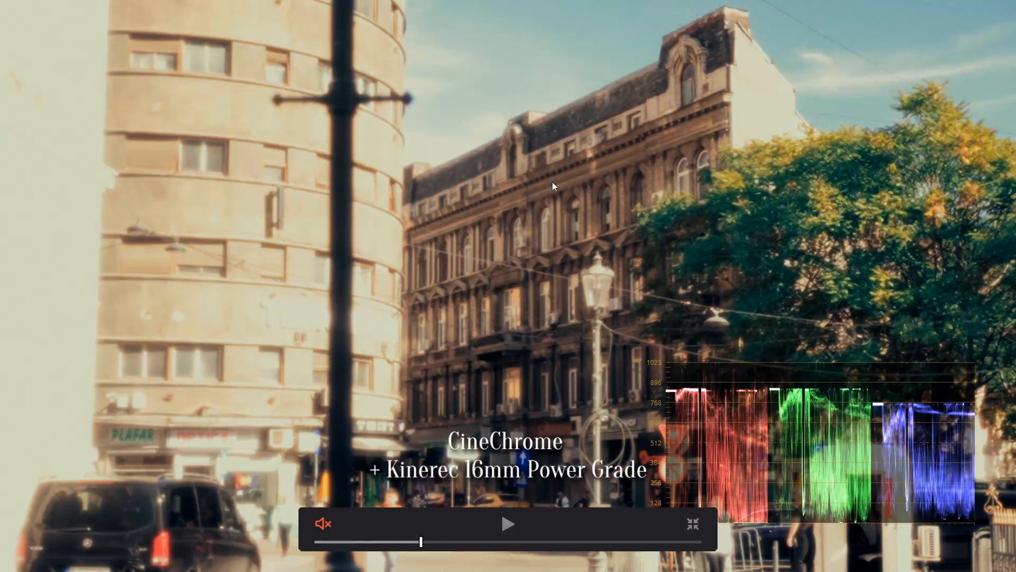
{"action": "key", "text": "ctrl+f"}
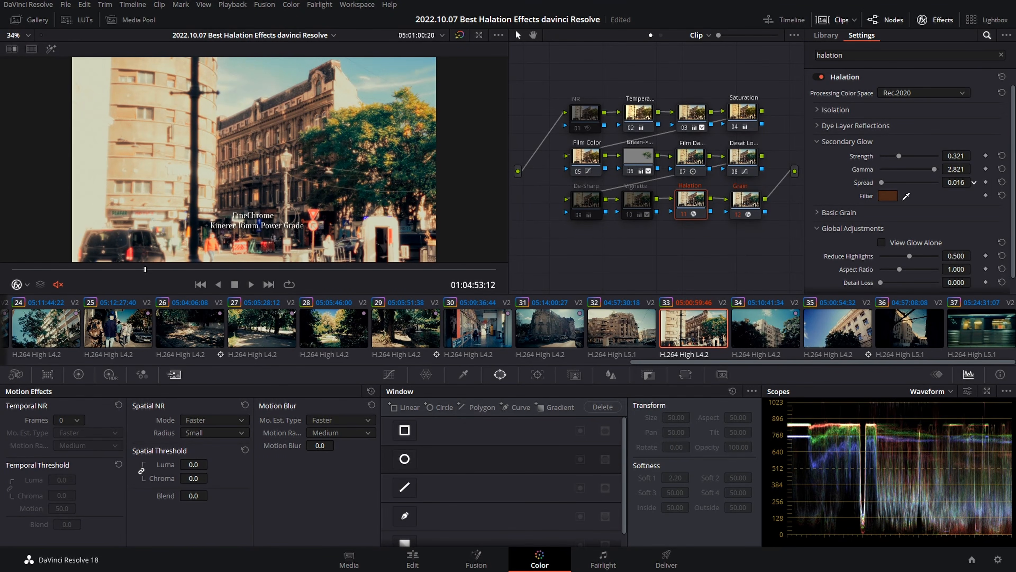
- Lower the Secondary Glow strength to 0.220 and spread to 0.012, and check the image in full screen
{"action": "left_click_drag", "start_coordinate": [899, 156], "coordinate": [894, 157]}
{"action": "key", "text": "ctrl+f"}
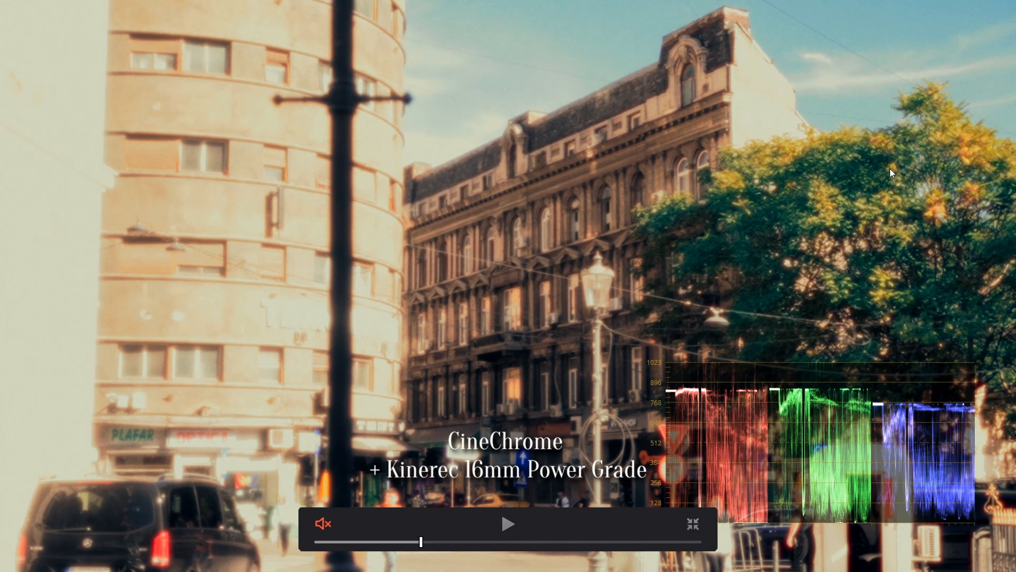
{"action": "key", "text": "ctrl+f"}
- Darken the Secondary Glow filter color to a deeper brown and shift its hue slightly towards yellow
{"action": "left_click", "coordinate": [888, 196]}
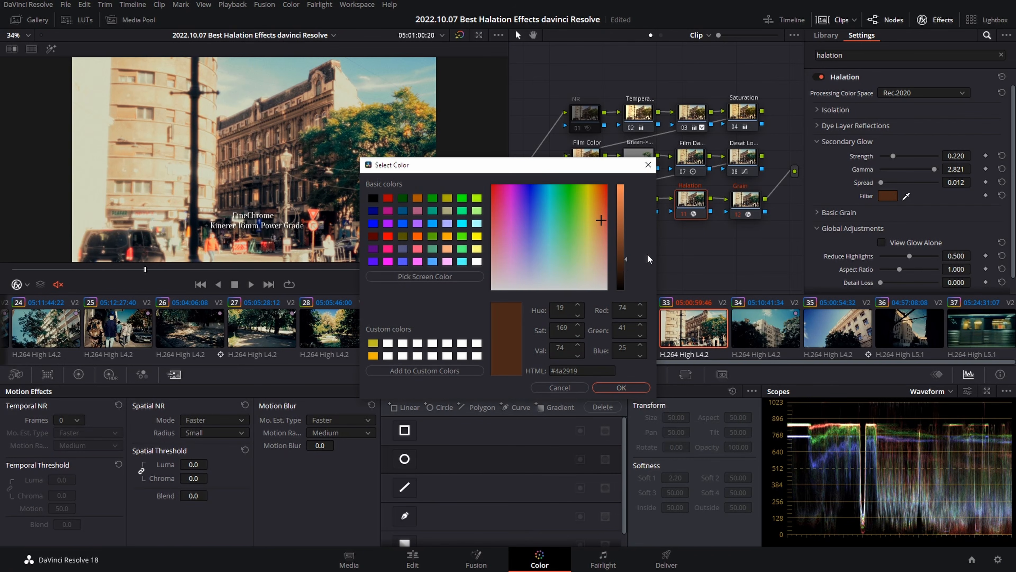
{"action": "left_click", "coordinate": [623, 267]}
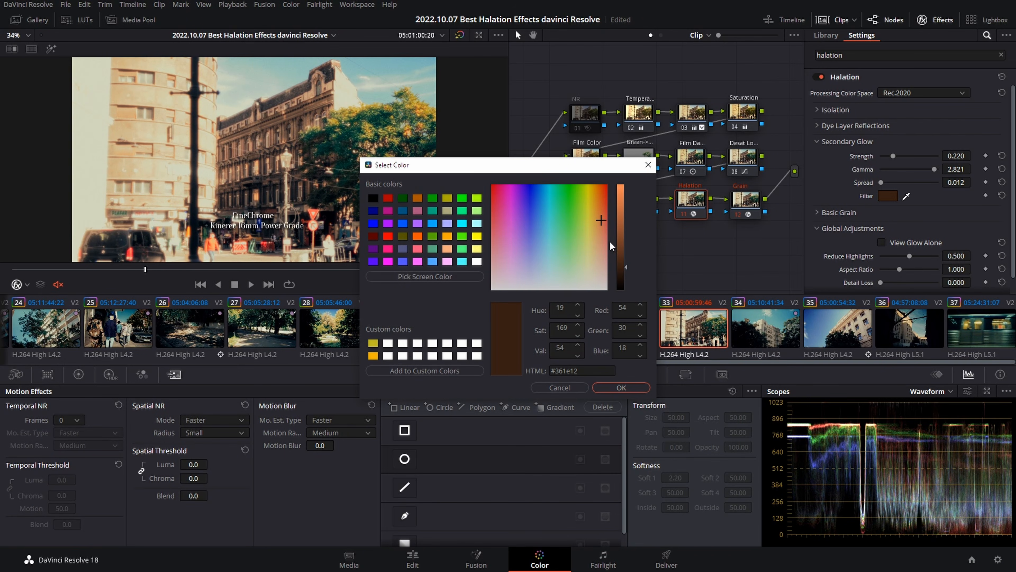
{"action": "left_click_drag", "start_coordinate": [602, 211], "coordinate": [598, 213]}
{"action": "left_click", "coordinate": [622, 385]}
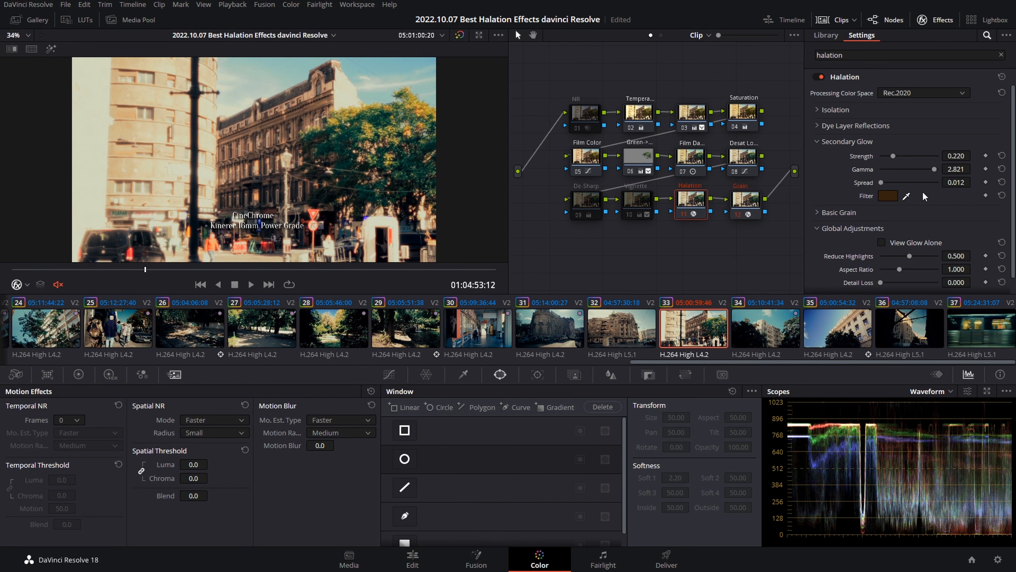
- Set the Dye Layer Reflections strength to 0.294, gamma to 2.075 and spread to 0.275
{"action": "left_click", "coordinate": [818, 142]}
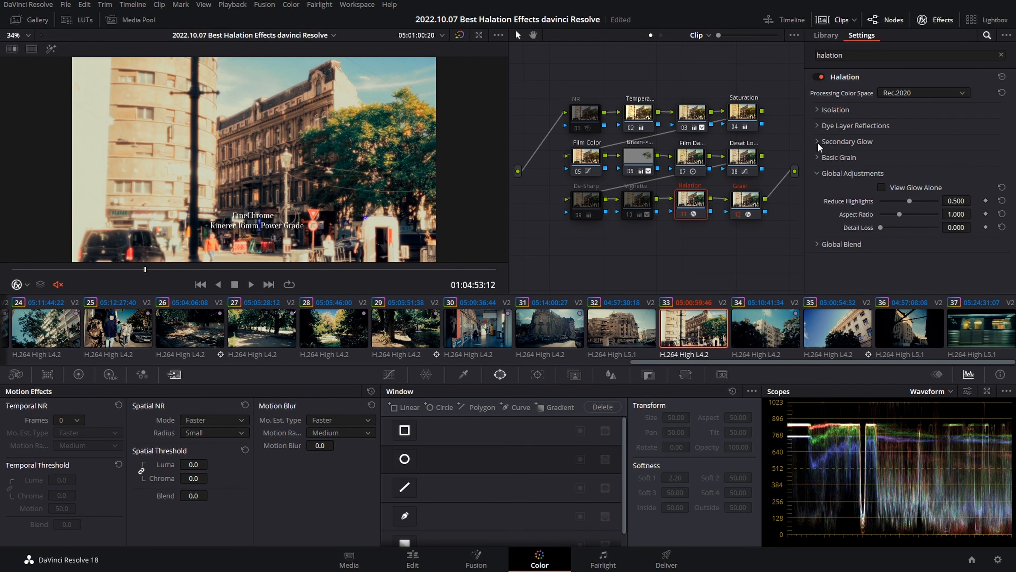
{"action": "left_click", "coordinate": [818, 126]}
{"action": "mouse_move", "coordinate": [909, 139]}
{"action": "left_mouse_down"}
{"action": "mouse_move", "coordinate": [896, 140]}
{"action": "mouse_move", "coordinate": [919, 154]}
{"action": "left_mouse_up"}
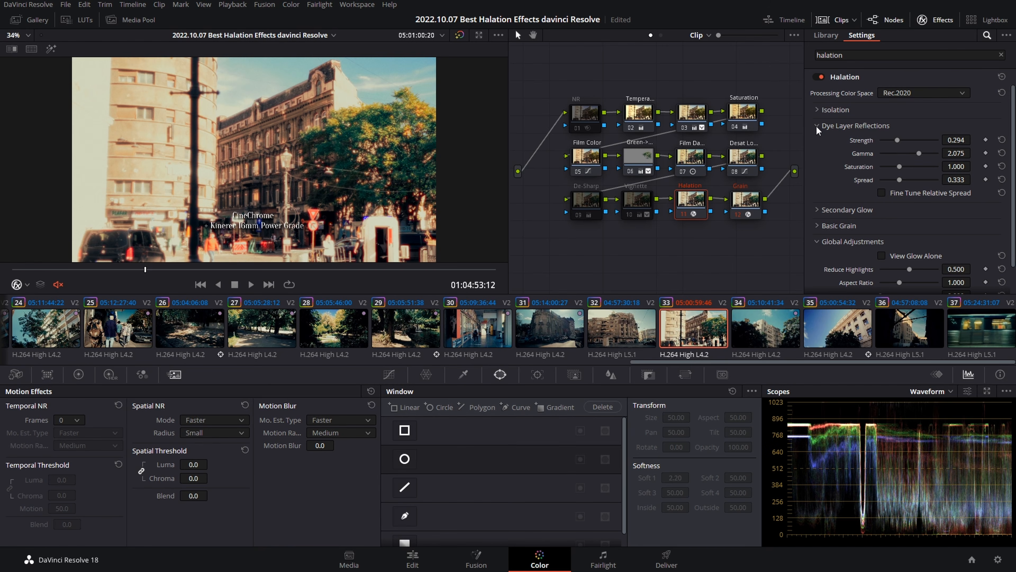
{"action": "left_click_drag", "start_coordinate": [900, 182], "coordinate": [896, 182]}
- Try Fine Tune Relative Spread with red, green and blue at 0.000, reset all three values and disable the option
{"action": "left_click", "coordinate": [883, 193]}
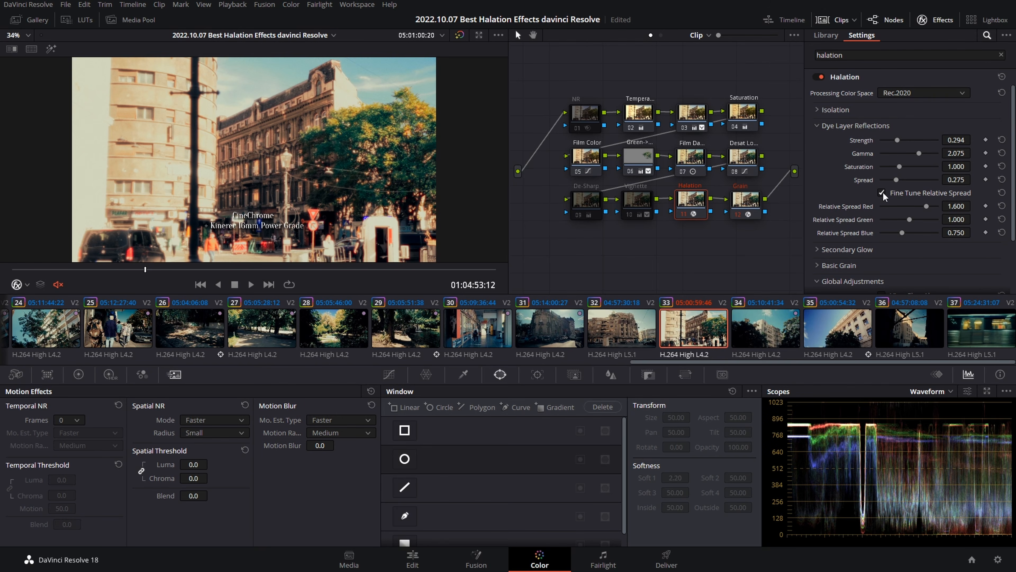
{"action": "left_click_drag", "start_coordinate": [919, 206], "coordinate": [961, 207]}
{"action": "left_click_drag", "start_coordinate": [910, 220], "coordinate": [848, 223]}
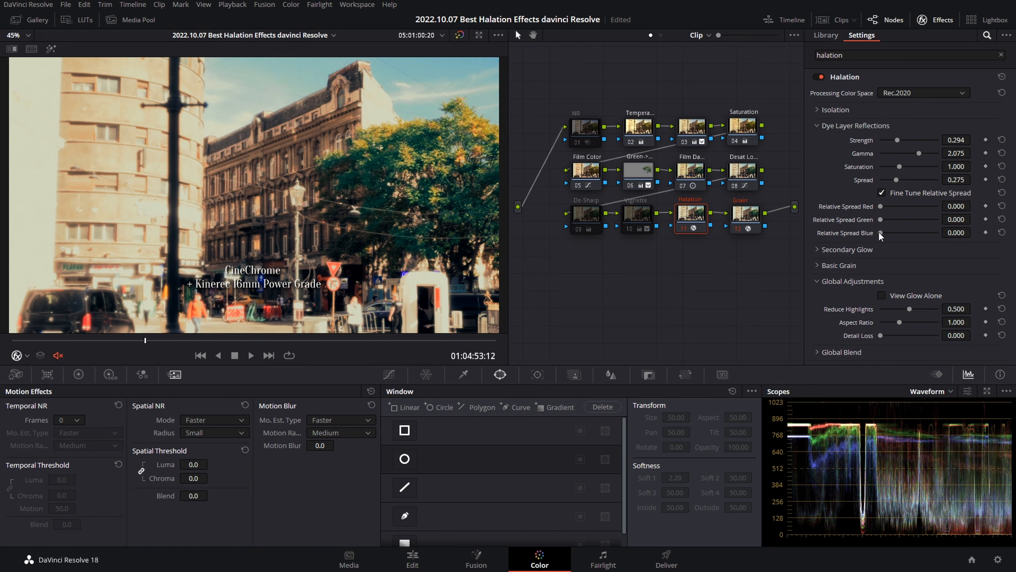
{"action": "left_click", "coordinate": [1002, 205]}
{"action": "left_click", "coordinate": [1002, 219]}
{"action": "left_click", "coordinate": [1003, 232]}
{"action": "left_click", "coordinate": [881, 194]}
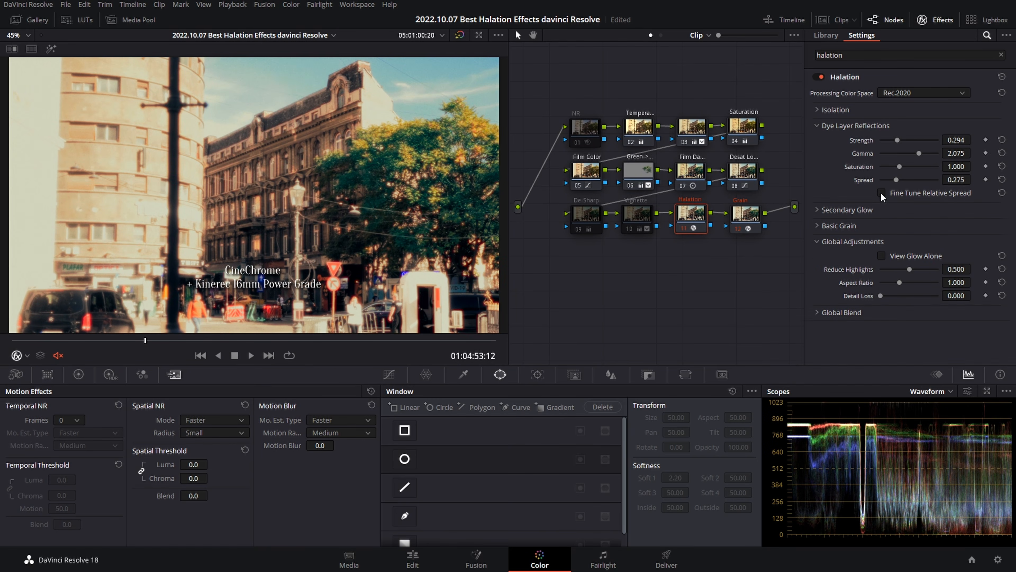
- Set the Halation isolation threshold to 0.138 and the film saturation level to 0.14
{"action": "left_click", "coordinate": [817, 125]}
{"action": "left_click", "coordinate": [816, 109]}
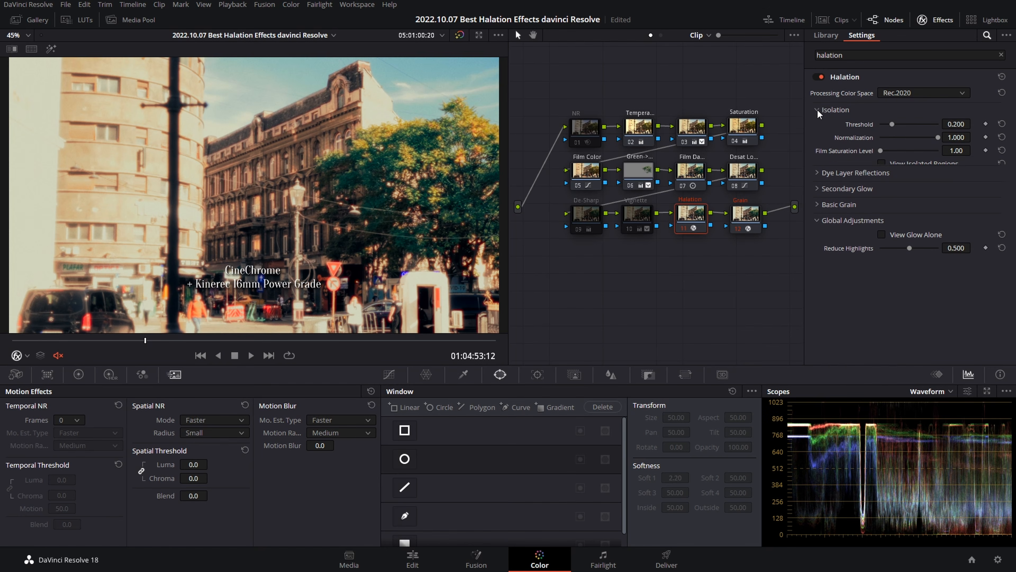
{"action": "mouse_move", "coordinate": [893, 125]}
{"action": "left_mouse_down"}
{"action": "mouse_move", "coordinate": [879, 125]}
{"action": "mouse_move", "coordinate": [913, 127]}
{"action": "mouse_move", "coordinate": [881, 130]}
{"action": "mouse_move", "coordinate": [901, 132]}
{"action": "left_mouse_up"}
{"action": "left_click_drag", "start_coordinate": [956, 150], "coordinate": [888, 124]}
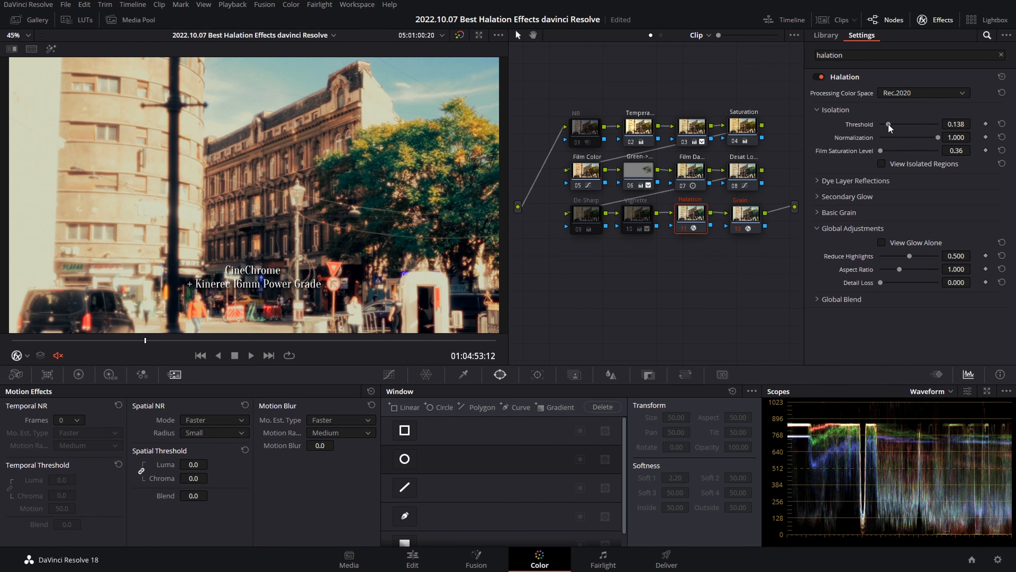
{"action": "left_click_drag", "start_coordinate": [956, 151], "coordinate": [941, 150]}
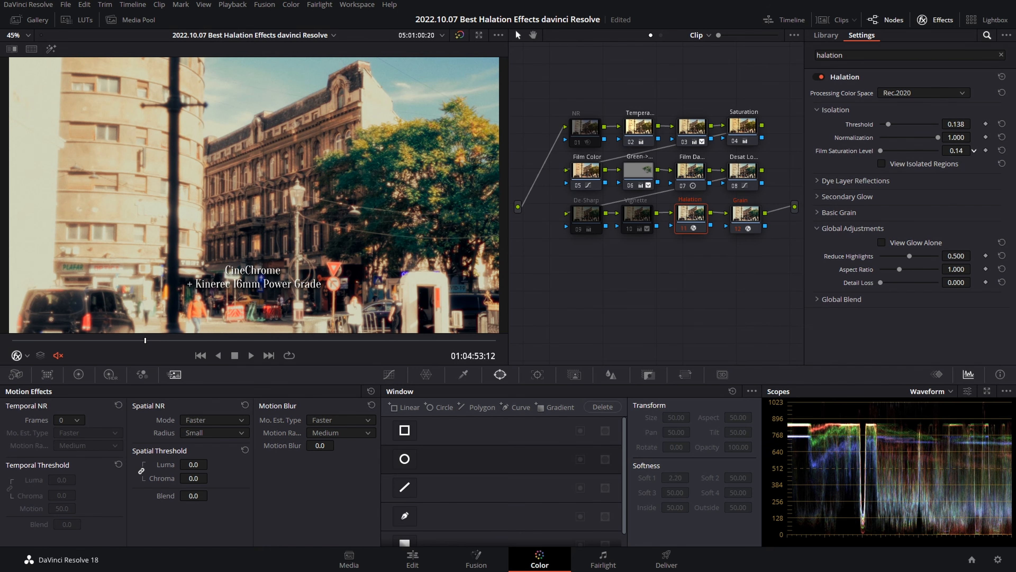